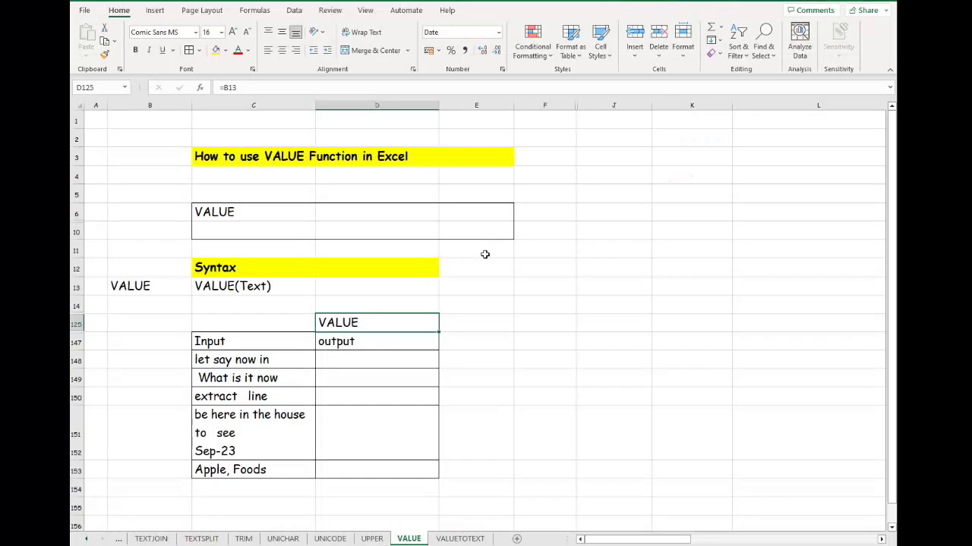
# Step: Switch to the VALUE sheet showing the VALUE(Text) syntax and the empty Input/output table
pyautogui.click(485, 255)
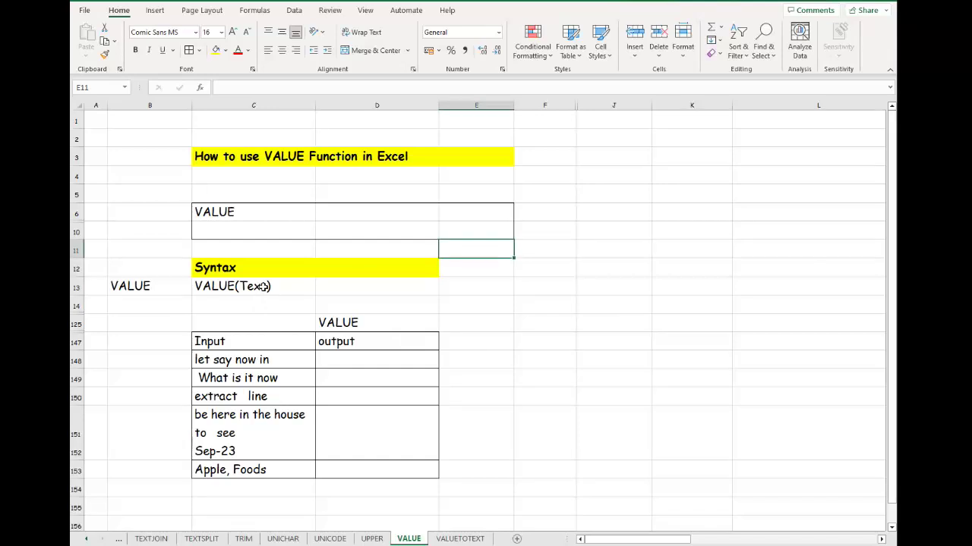
pyautogui.click(445, 320)
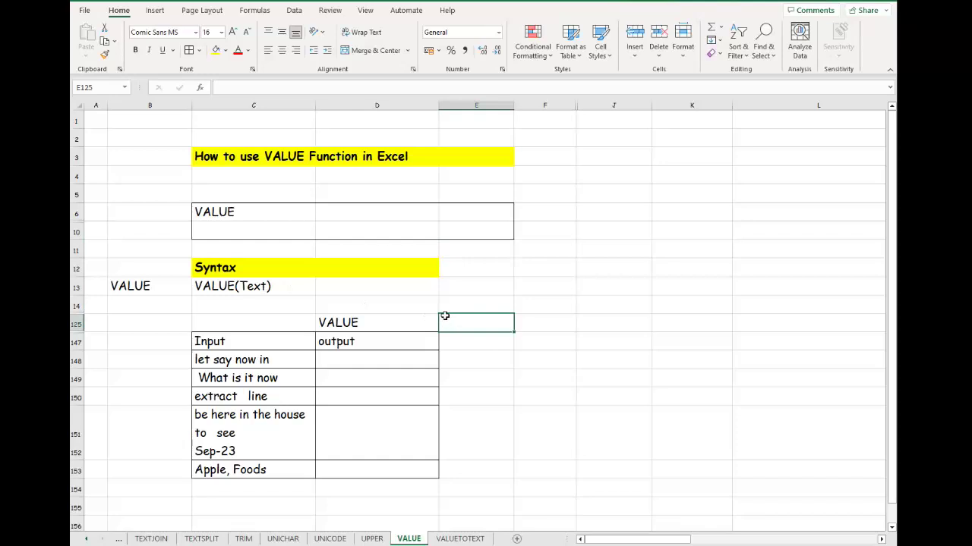
pyautogui.click(400, 328)
pyautogui.scroll(-1, 400, 321)
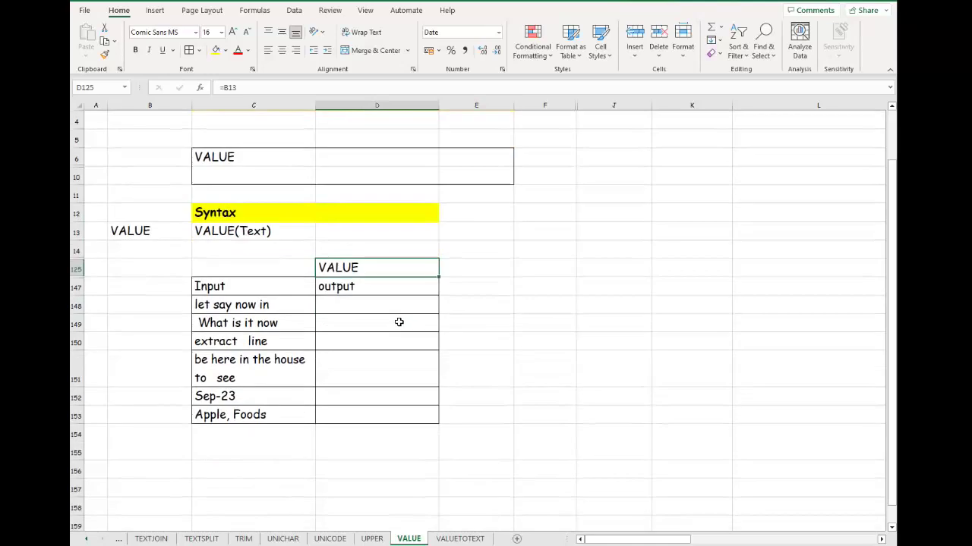
pyautogui.click(394, 303)
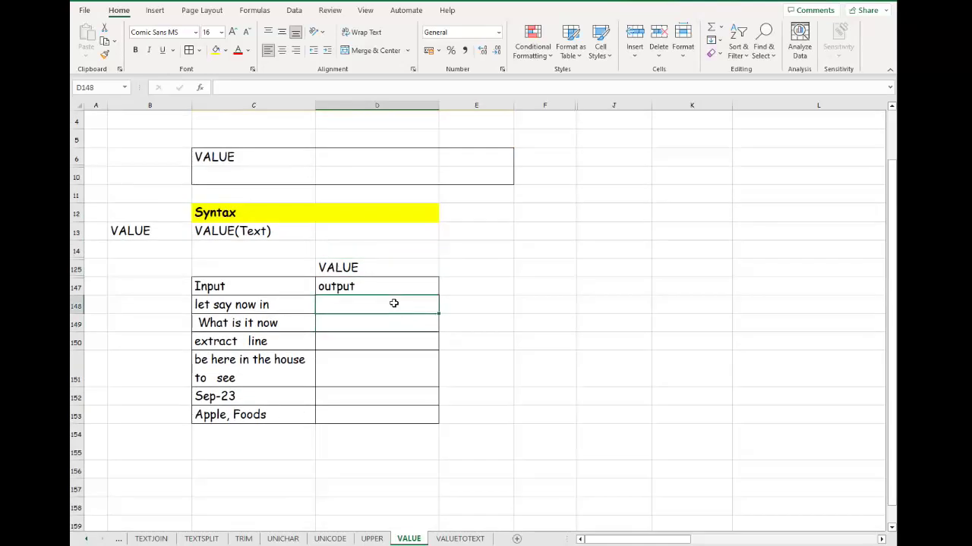
pyautogui.scroll(-1, 394, 304)
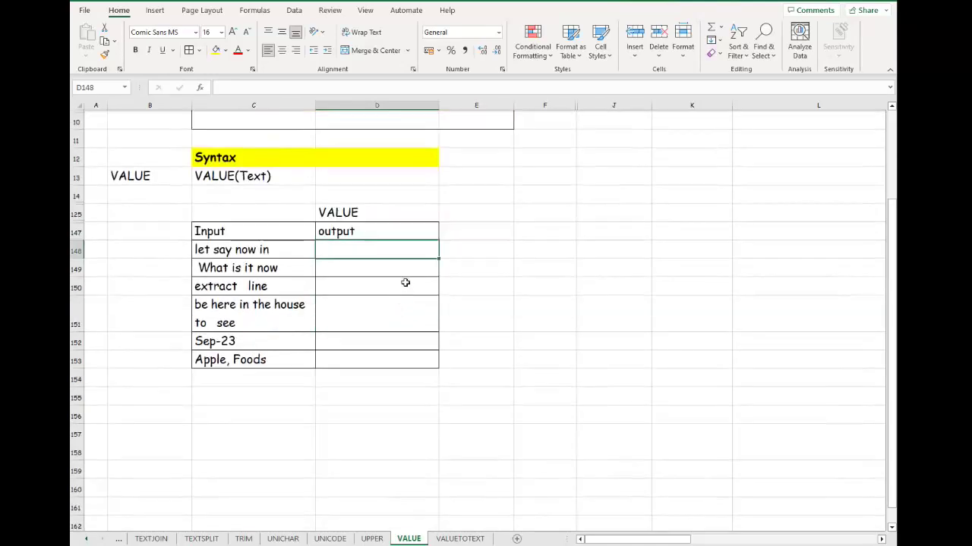
pyautogui.scroll(1, 399, 251)
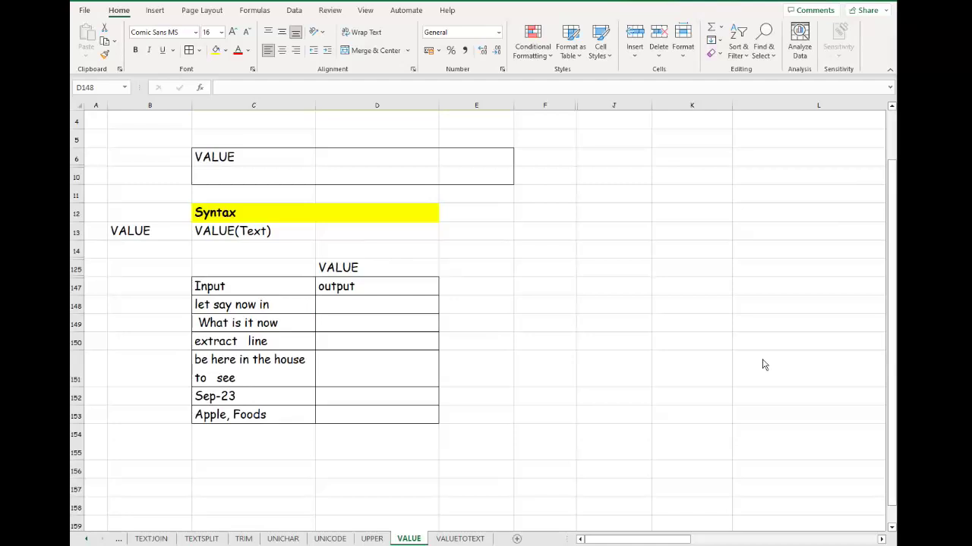
pyautogui.scroll(-1, 605, 369)
pyautogui.scroll(1, 563, 362)
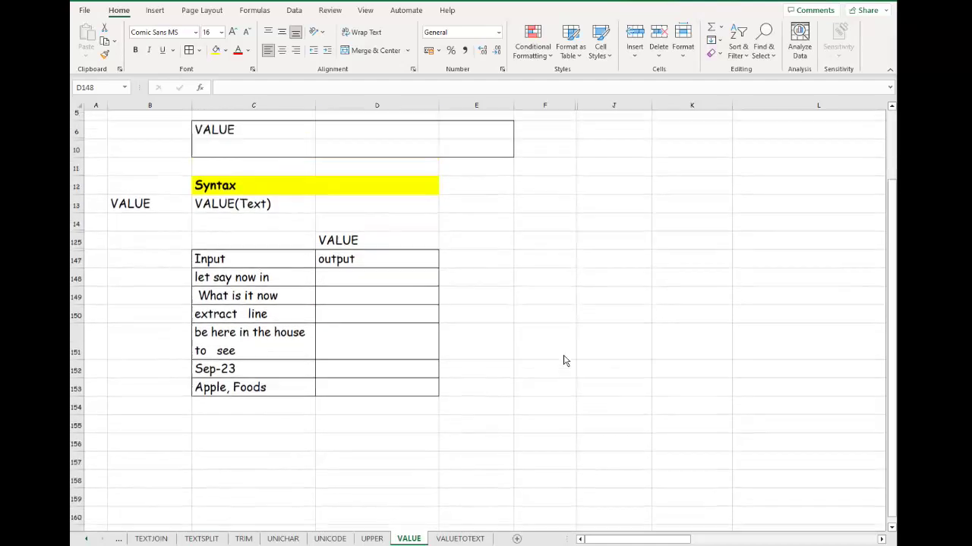
pyautogui.scroll(1, 563, 360)
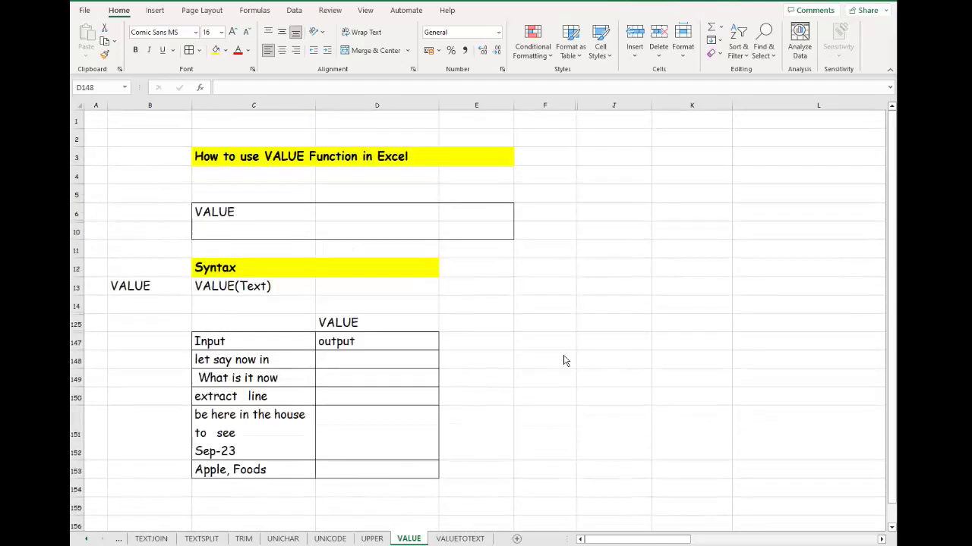
# Step: Replace the second Input entry with 23000
pyautogui.click(289, 383)
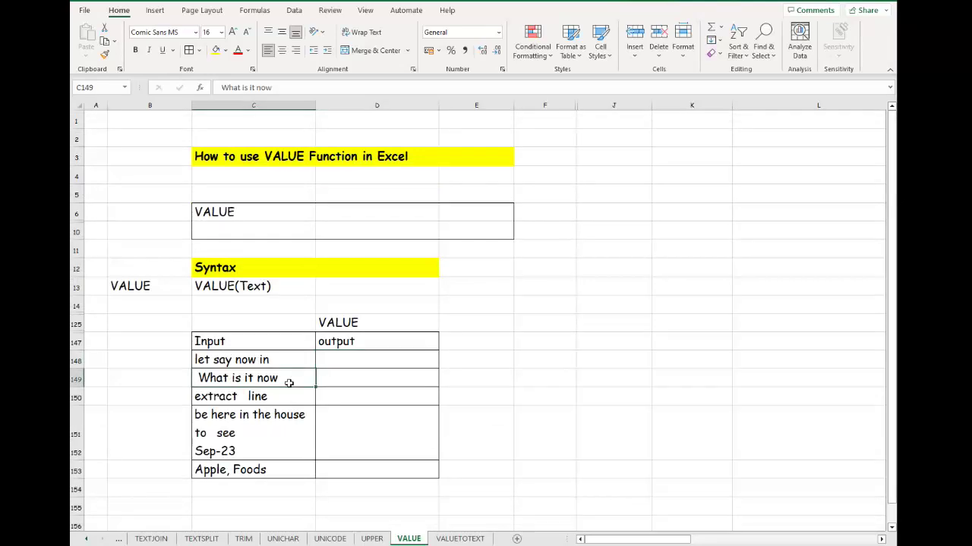
pyautogui.write('23000')
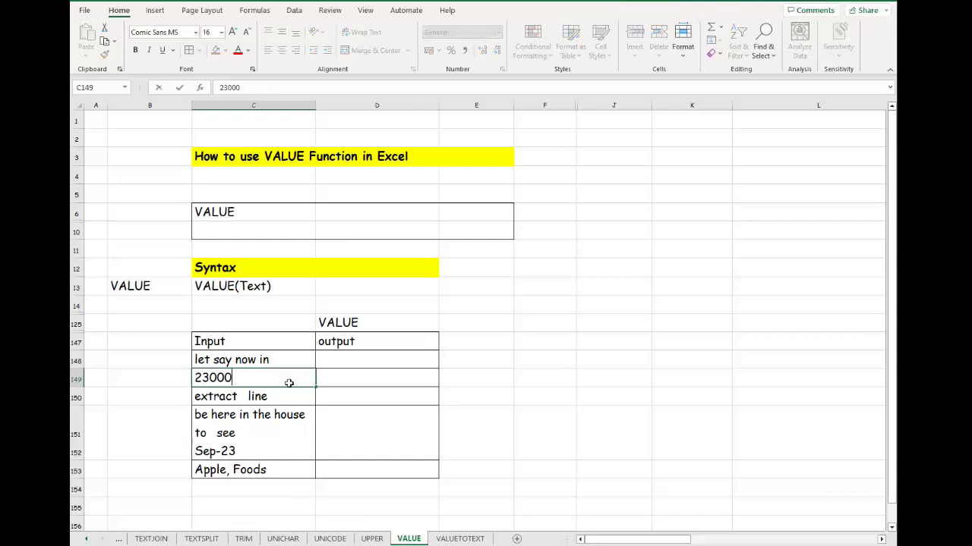
pyautogui.press('Return')
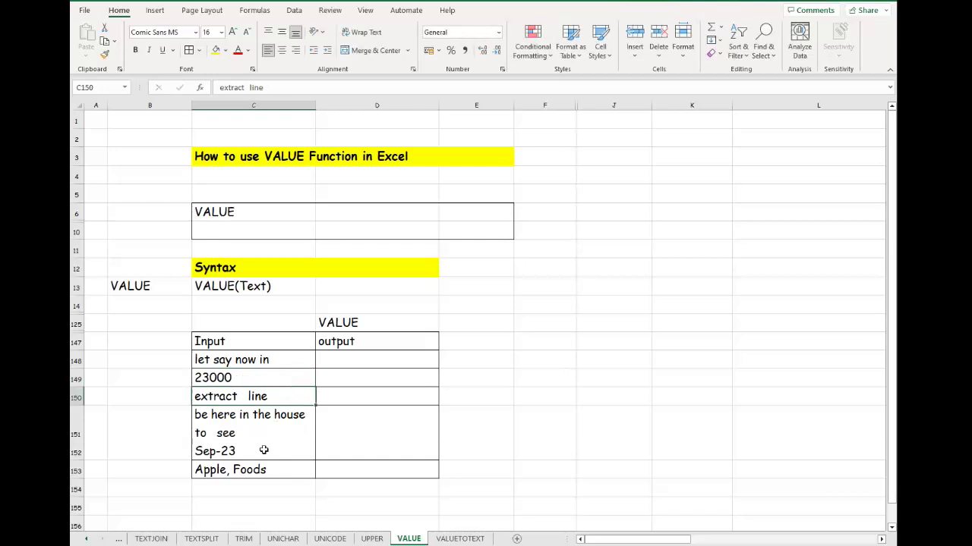
pyautogui.click(266, 451)
pyautogui.click(268, 467)
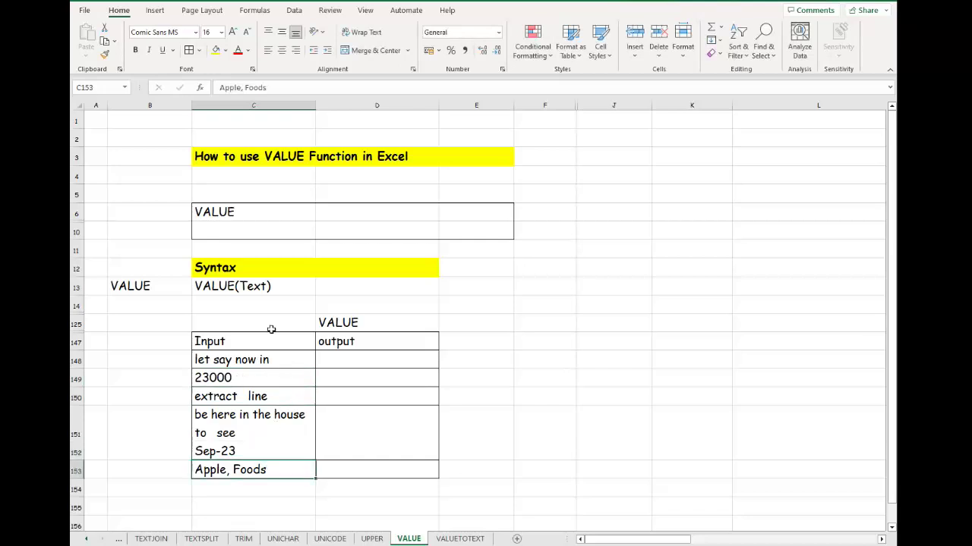
# Step: Add 15040 as a new input below Apple, Foods, then select the Input and output ranges
pyautogui.click(278, 489)
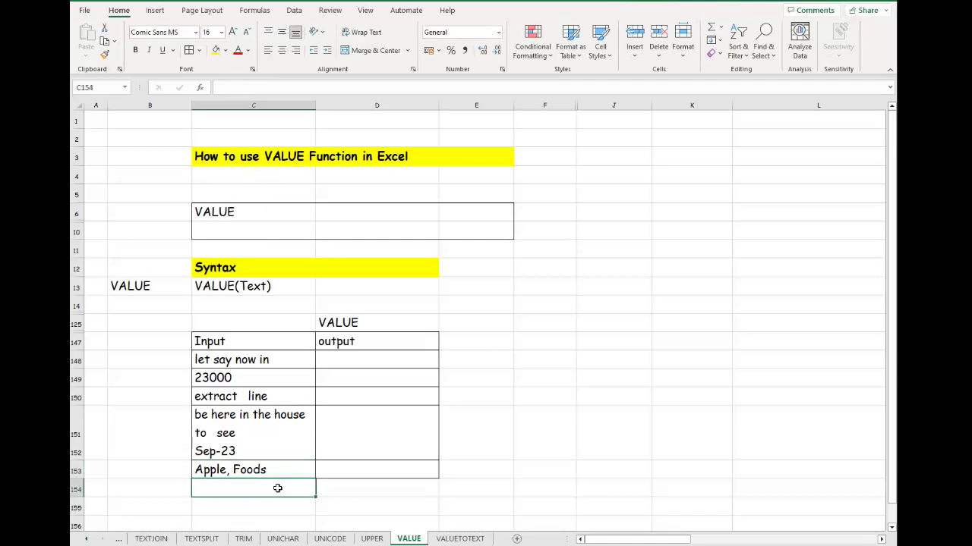
pyautogui.write('23000')
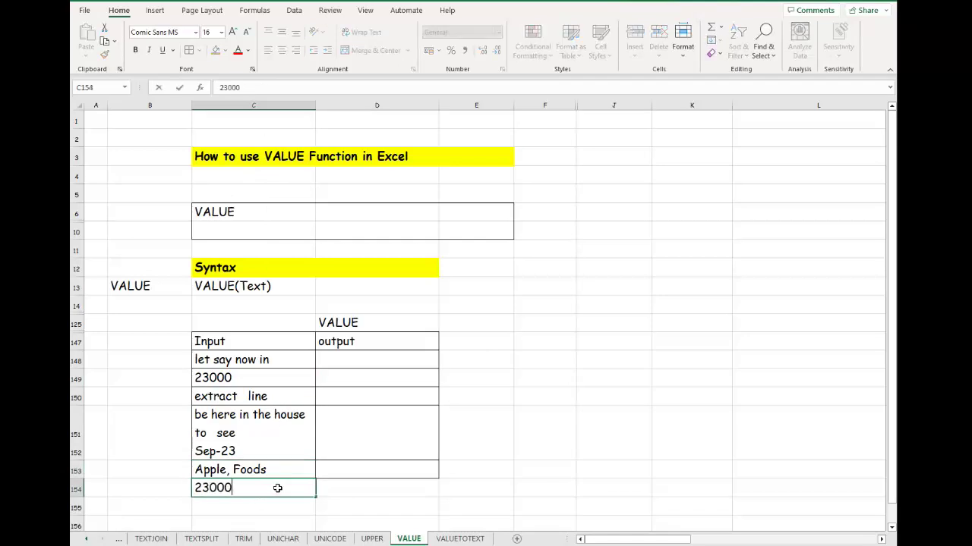
pyautogui.press('BackSpace')
pyautogui.press('BackSpace')
pyautogui.press('BackSpace')
pyautogui.press('BackSpace')
pyautogui.press('BackSpace')
pyautogui.write('15')
pyautogui.write('040')
pyautogui.press('Return')
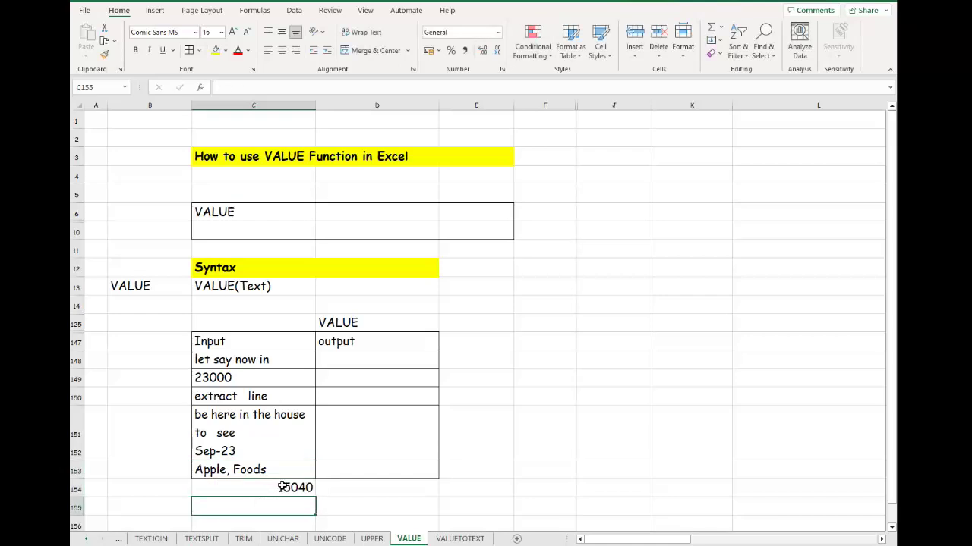
pyautogui.click(279, 486)
pyautogui.moveTo(278, 343); pyautogui.dragTo(291, 484)
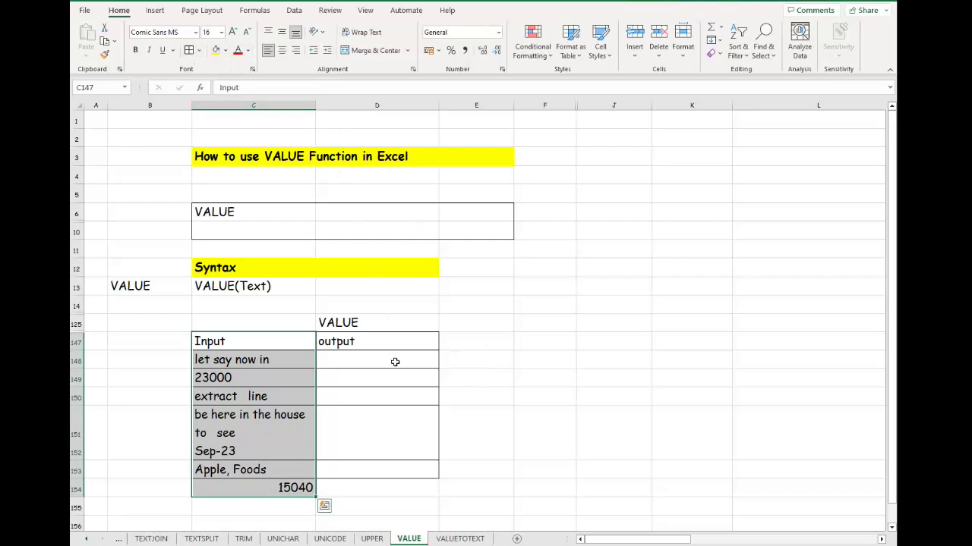
pyautogui.moveTo(390, 362); pyautogui.dragTo(418, 486)
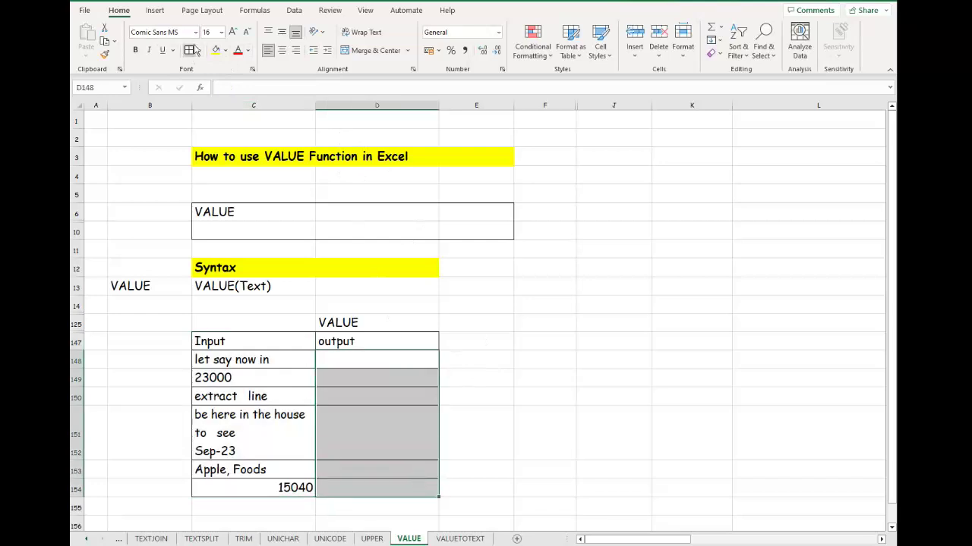
# Step: Enter =VALUE(C148) in D148 and fill it down to D154
pyautogui.click(413, 362)
pyautogui.write('=')
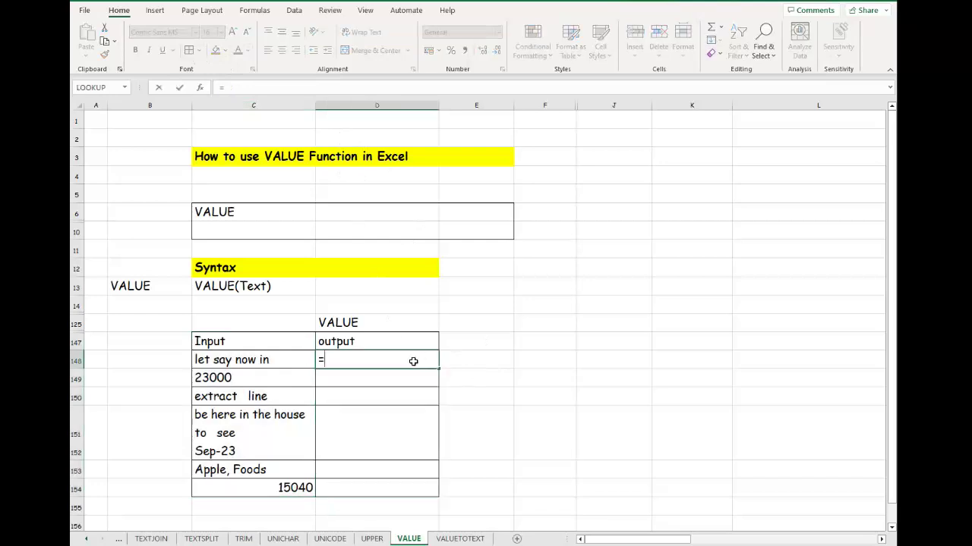
pyautogui.write('value')
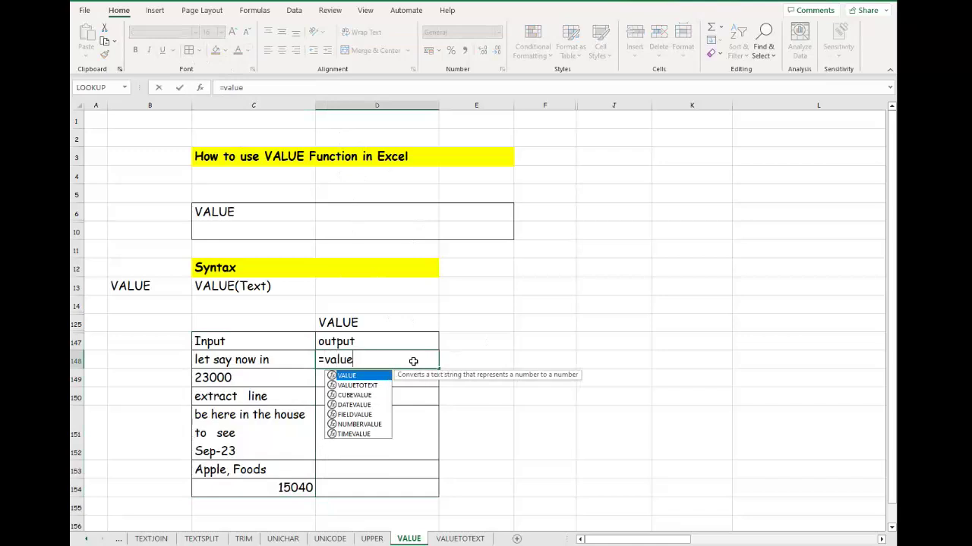
pyautogui.write('(')
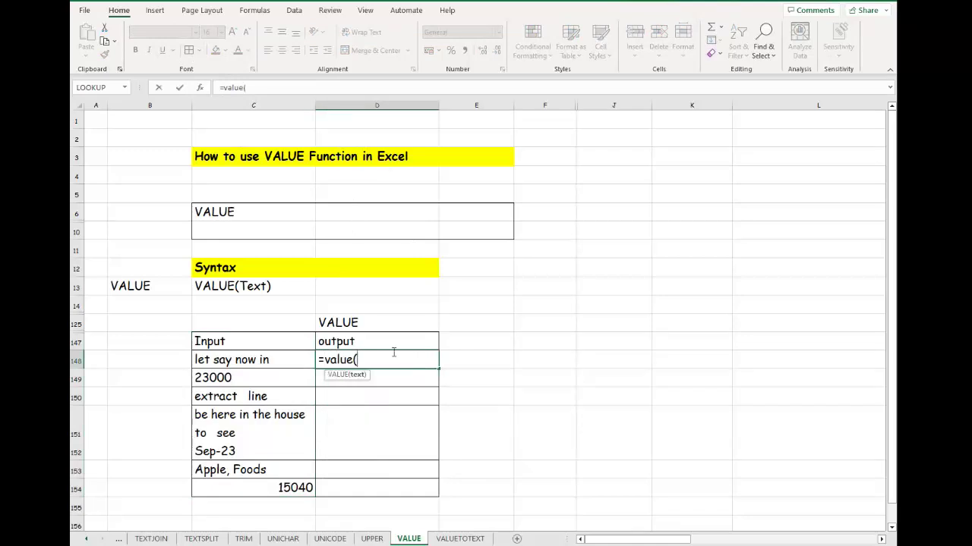
pyautogui.click(261, 360)
pyautogui.press('Return')
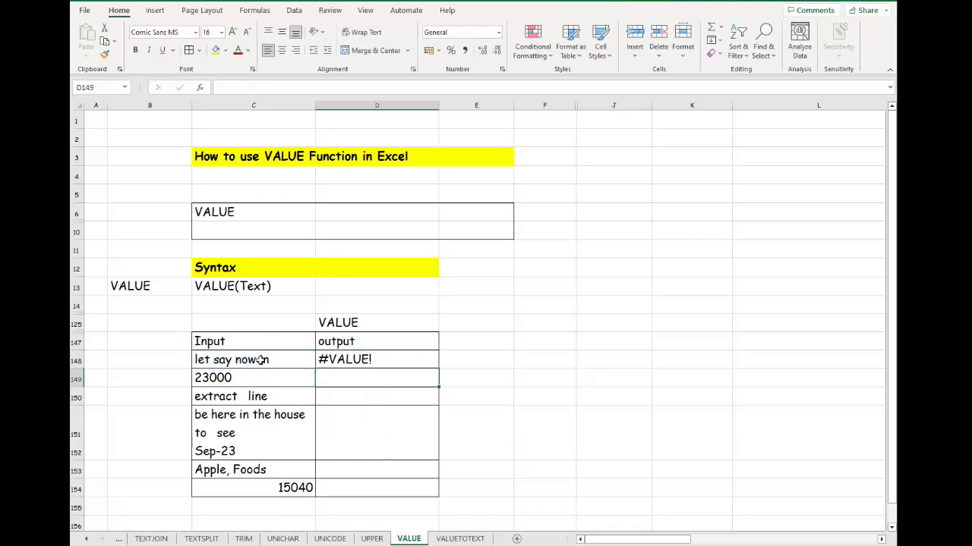
pyautogui.click(400, 362)
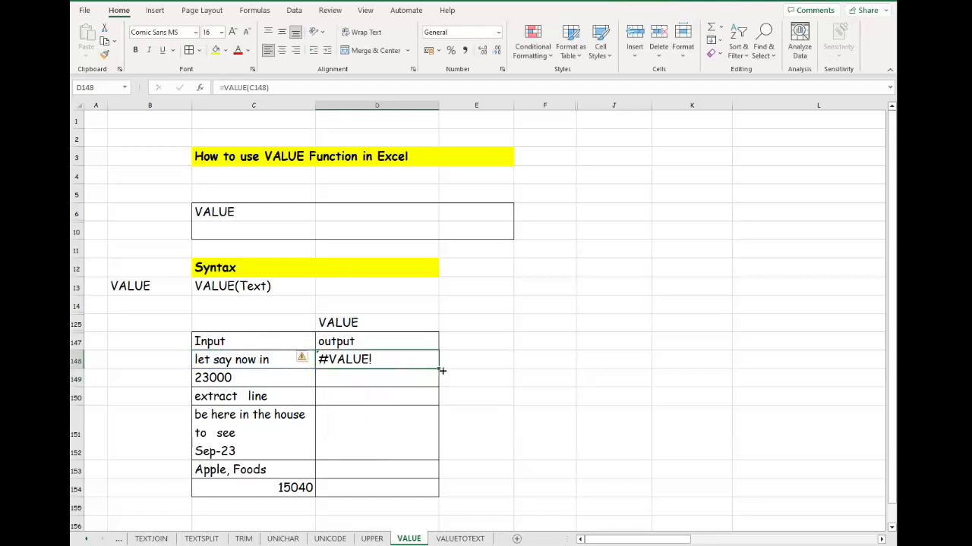
pyautogui.moveTo(441, 370); pyautogui.dragTo(447, 385)
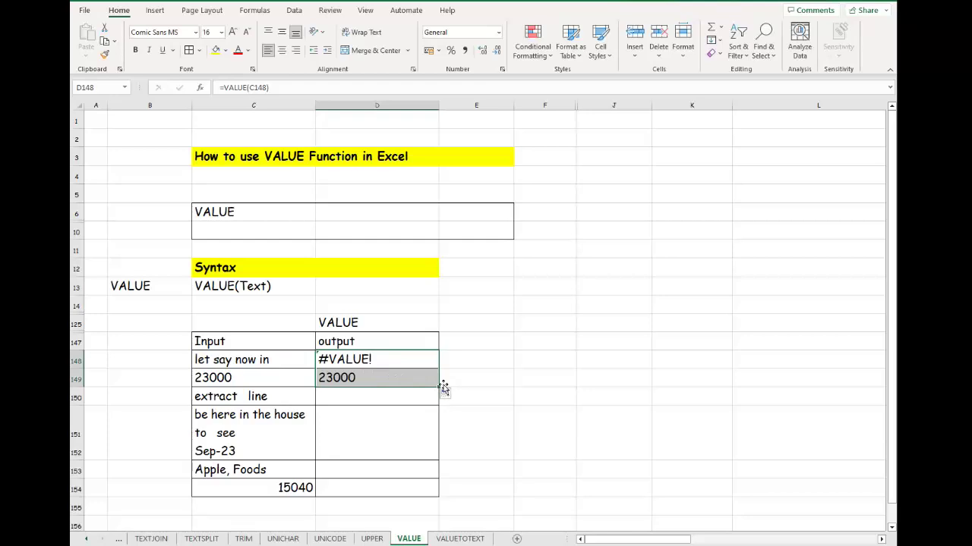
pyautogui.moveTo(443, 388); pyautogui.dragTo(440, 489)
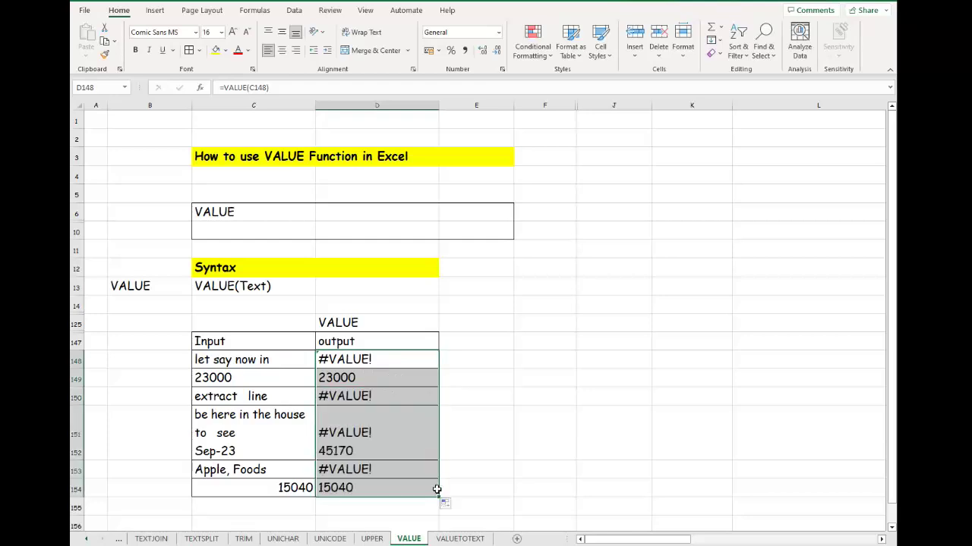
pyautogui.click(405, 489)
# Step: Inspect the VALUE results, including 45170 for Sep-23 and the D149 formula
pyautogui.click(373, 451)
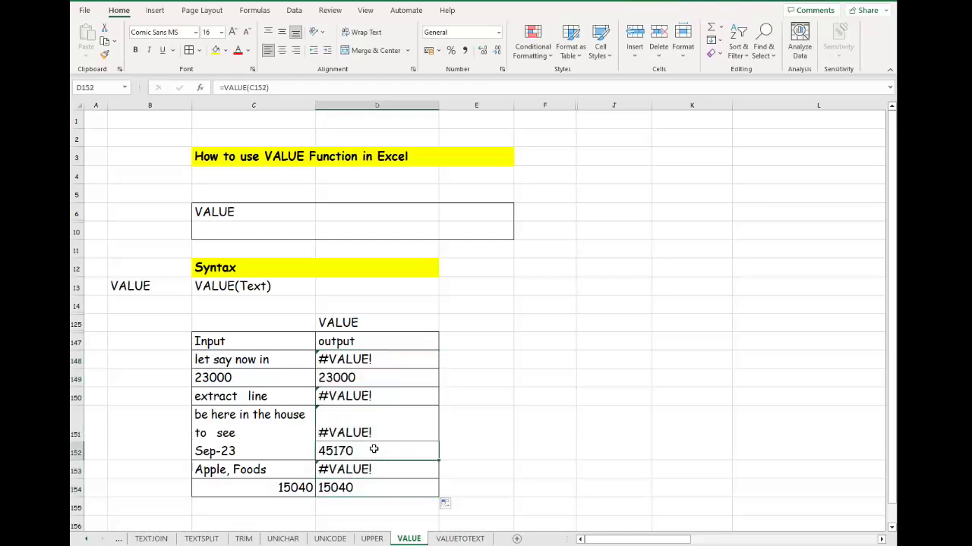
pyautogui.click(328, 425)
pyautogui.click(281, 399)
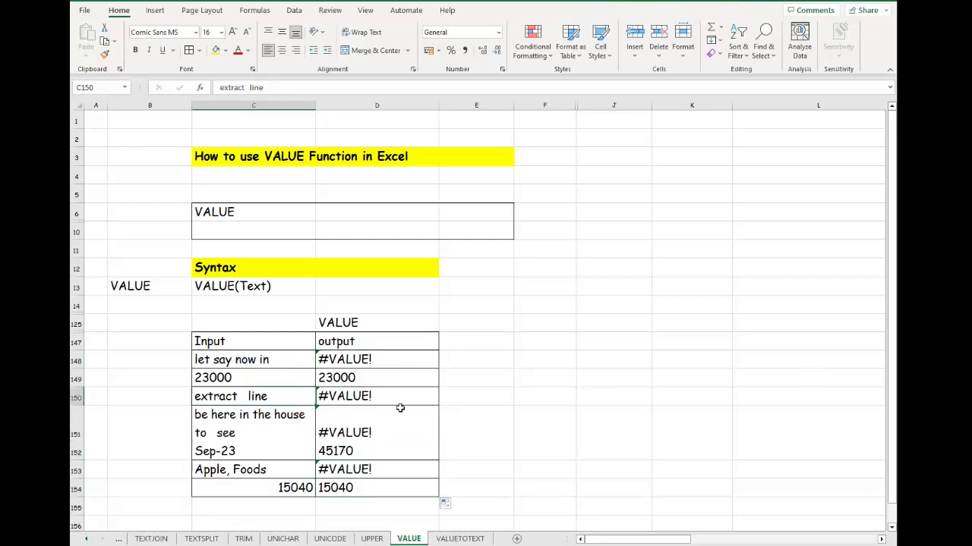
pyautogui.click(381, 377)
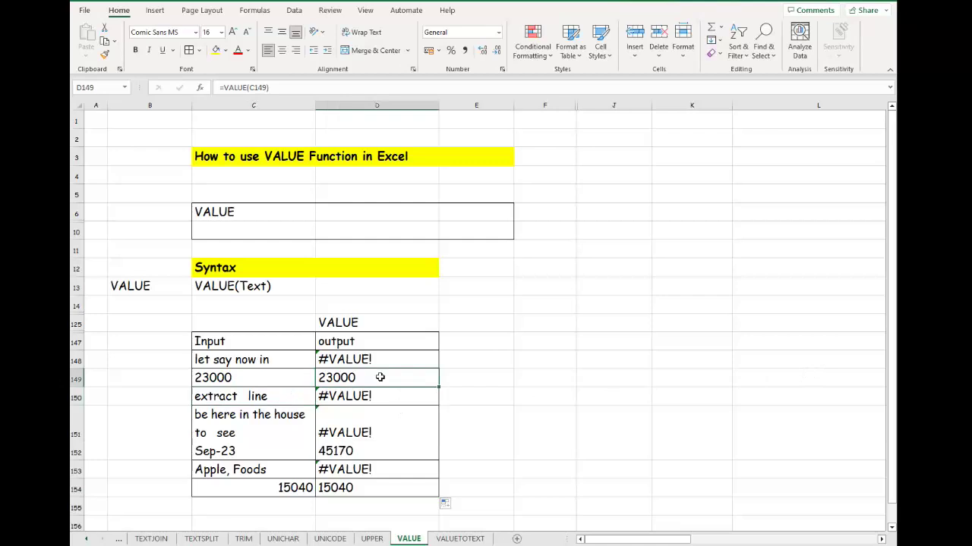
# Step: Add the heading 'Value' in E125, discarding a formula started below it
pyautogui.click(478, 321)
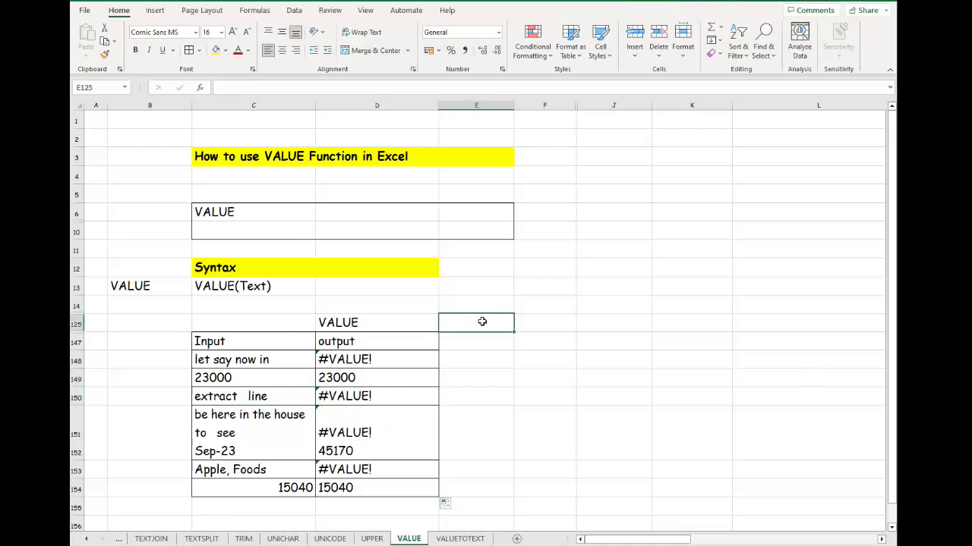
pyautogui.write('Val')
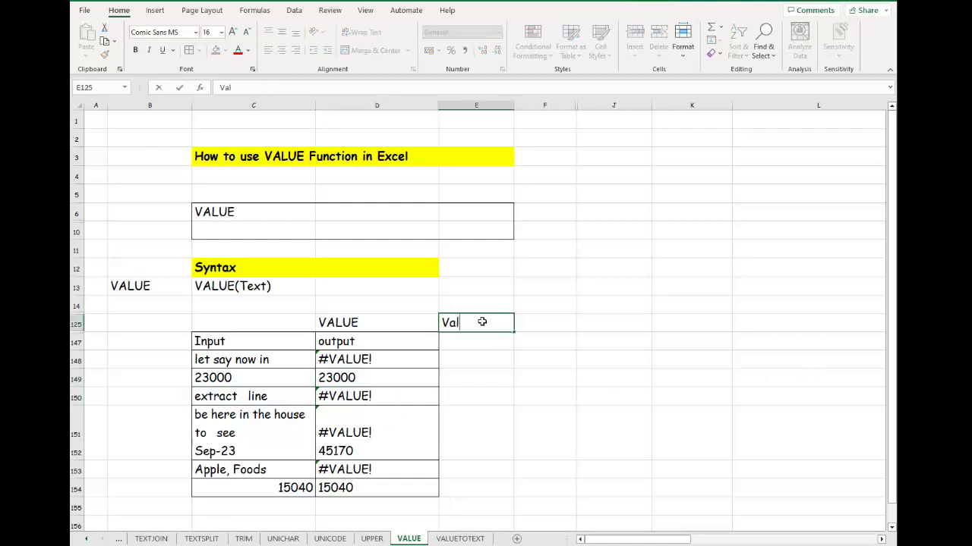
pyautogui.write('ue')
pyautogui.press('Return')
pyautogui.write('=')
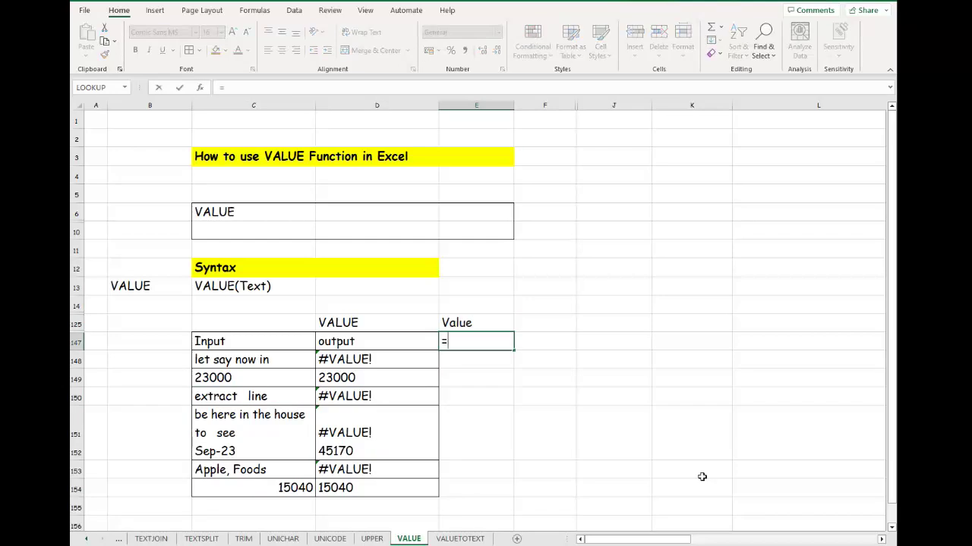
pyautogui.write('valu')
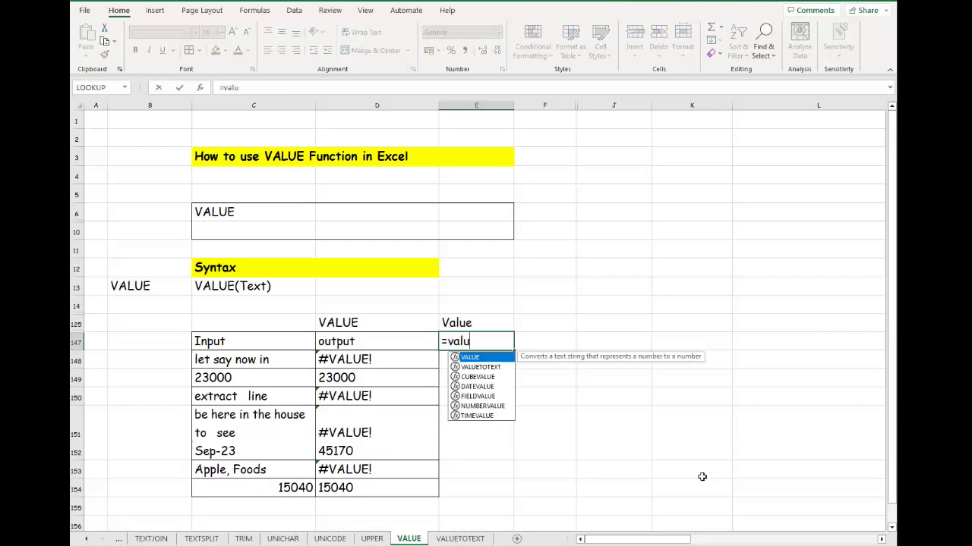
pyautogui.write('e')
pyautogui.press('BackSpace')
pyautogui.press('BackSpace')
pyautogui.press('BackSpace')
pyautogui.press('BackSpace')
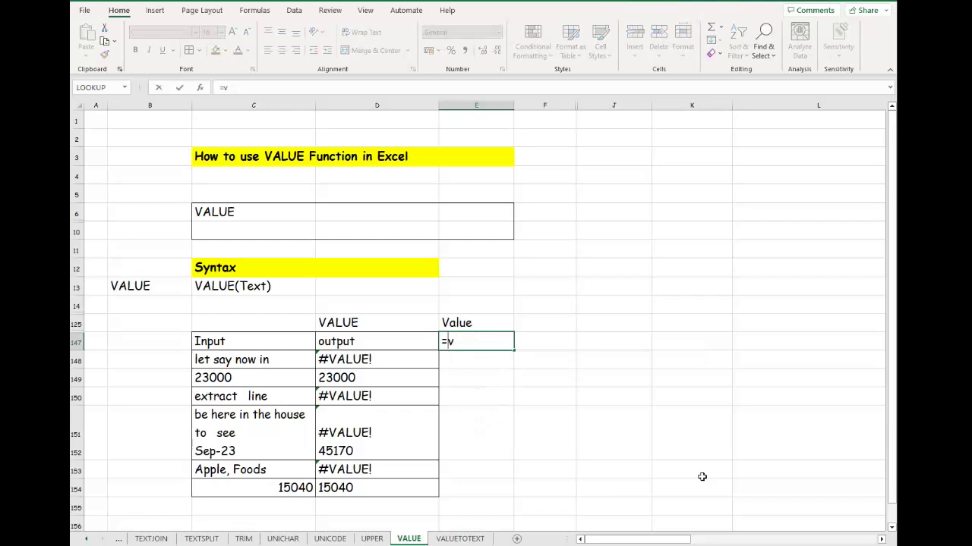
pyautogui.press('BackSpace')
pyautogui.press('BackSpace')
pyautogui.press('Escape')
# Step: Enter =VALUE("23,000.00") in E149 to get 23000
pyautogui.click(475, 378)
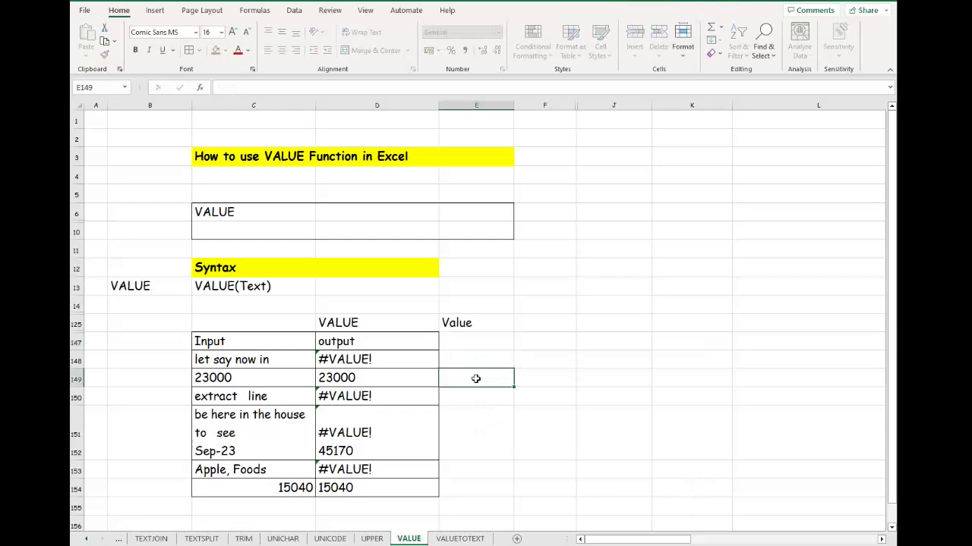
pyautogui.write('=val')
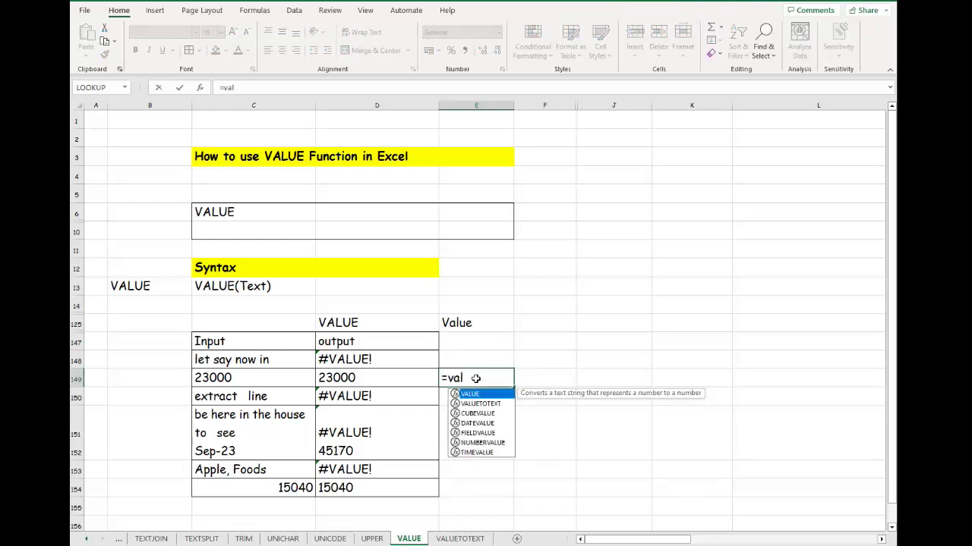
pyautogui.write('ue("')
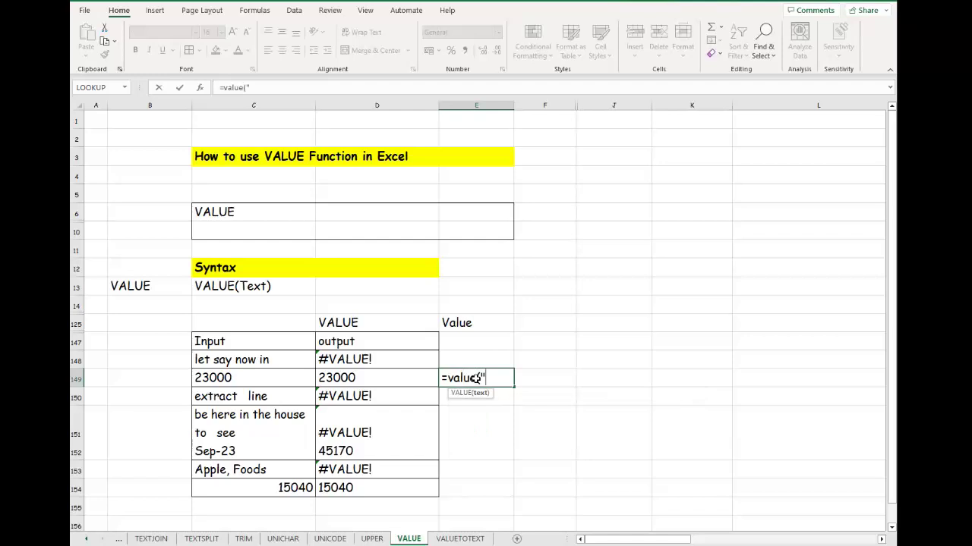
pyautogui.write('23')
pyautogui.write(',00')
pyautogui.write('0.00')
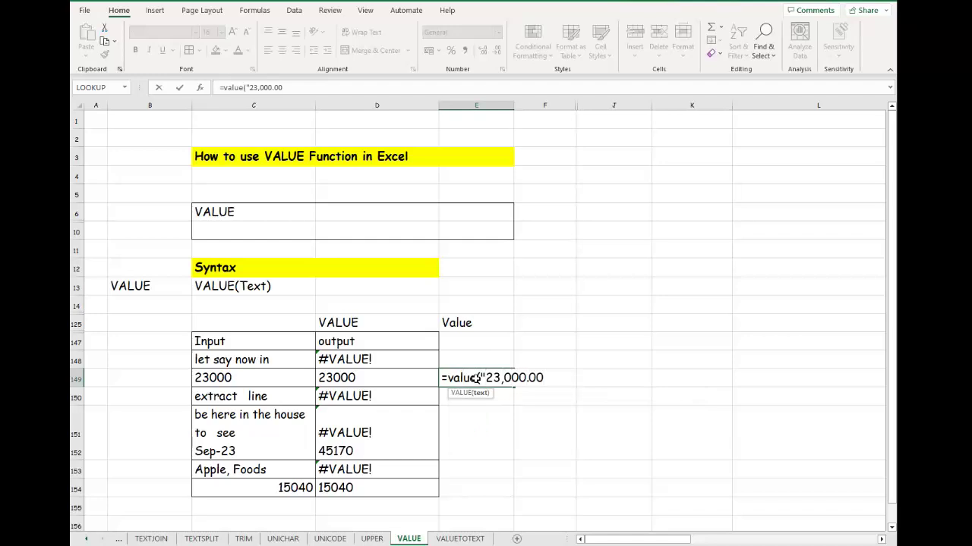
pyautogui.write('"')
pyautogui.write(')')
pyautogui.press('Return')
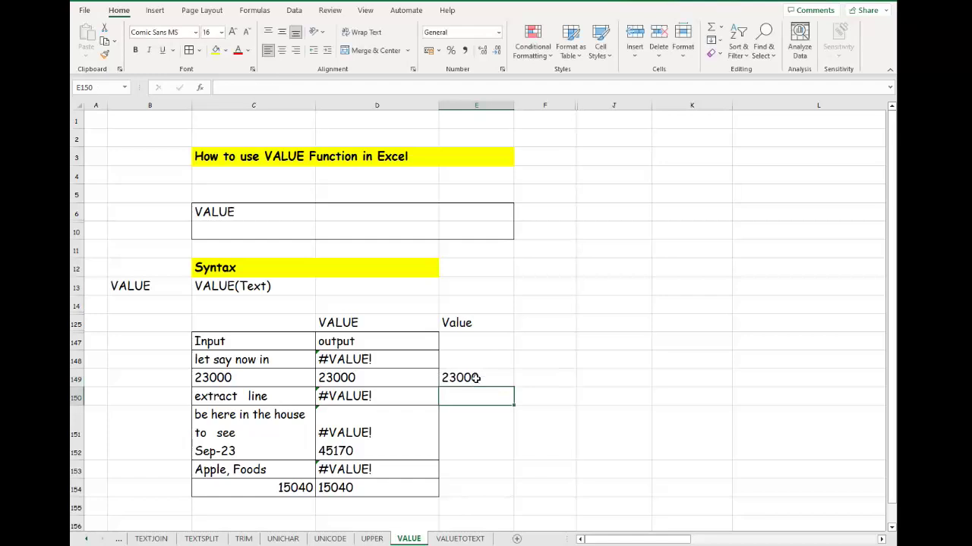
# Step: Start a time formula in E152 with =VALUE("24:12:00"
pyautogui.click(474, 378)
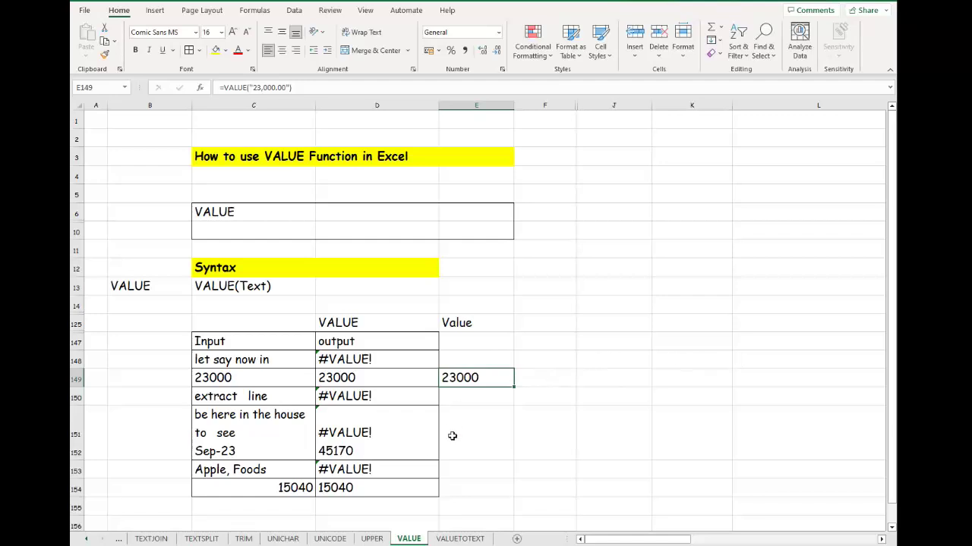
pyautogui.click(473, 451)
pyautogui.write('=')
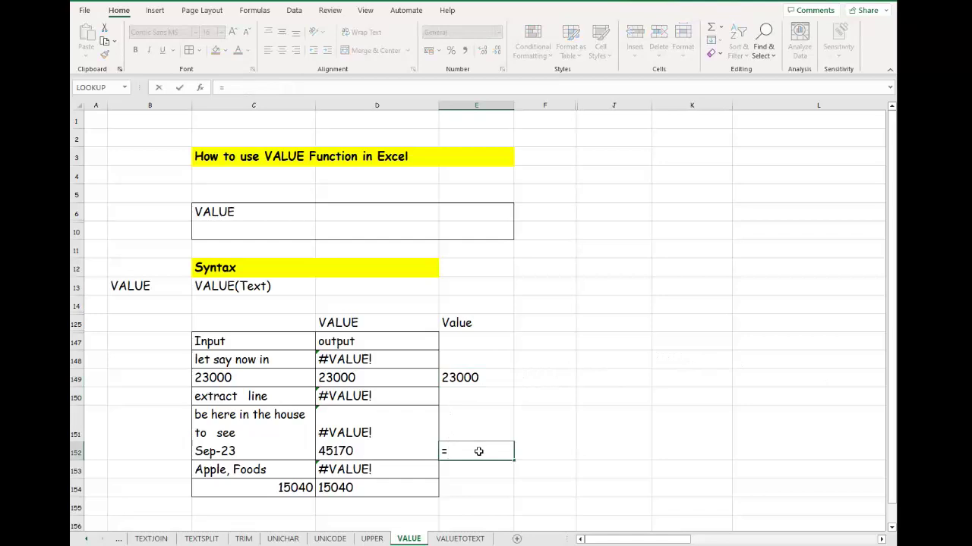
pyautogui.write('value')
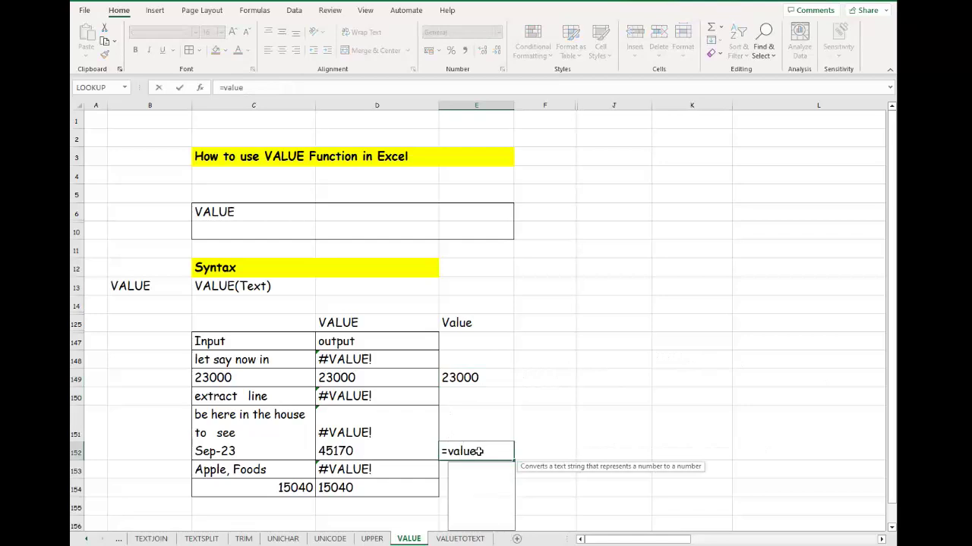
pyautogui.write('("')
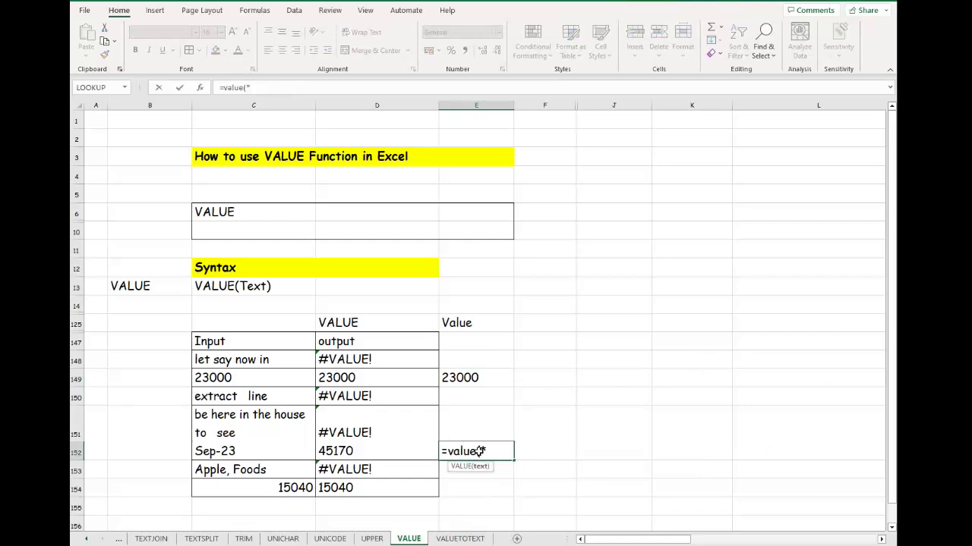
pyautogui.press('BackSpace')
pyautogui.write('"')
pyautogui.write('245')
pyautogui.press('BackSpace')
pyautogui.write(':12:')
pyautogui.write('00')
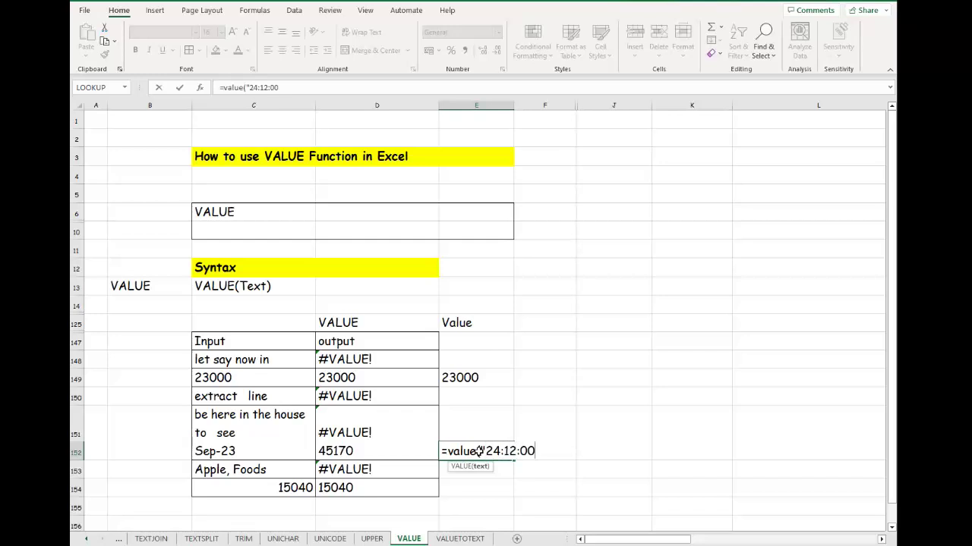
pyautogui.write('"')
# Step: Finish it by subtracting VALUE("23:12:24"), which Excel rejects with a formula-problem warning
pyautogui.press('BackSpace')
pyautogui.write(')')
pyautogui.write('-')
pyautogui.write('val')
pyautogui.write('ue)')
pyautogui.press('BackSpace')
pyautogui.write('(')
pyautogui.write('"')
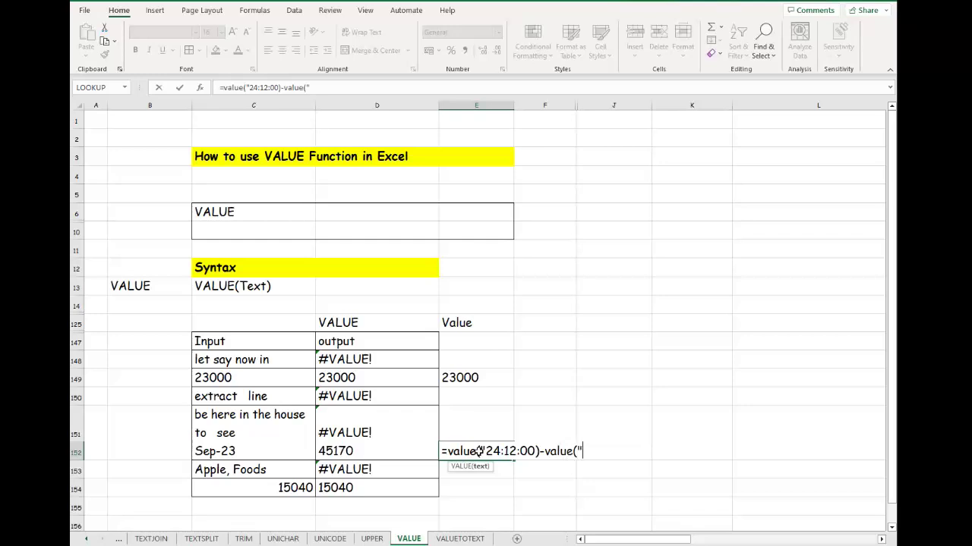
pyautogui.write('23')
pyautogui.write(':12')
pyautogui.write(':24')
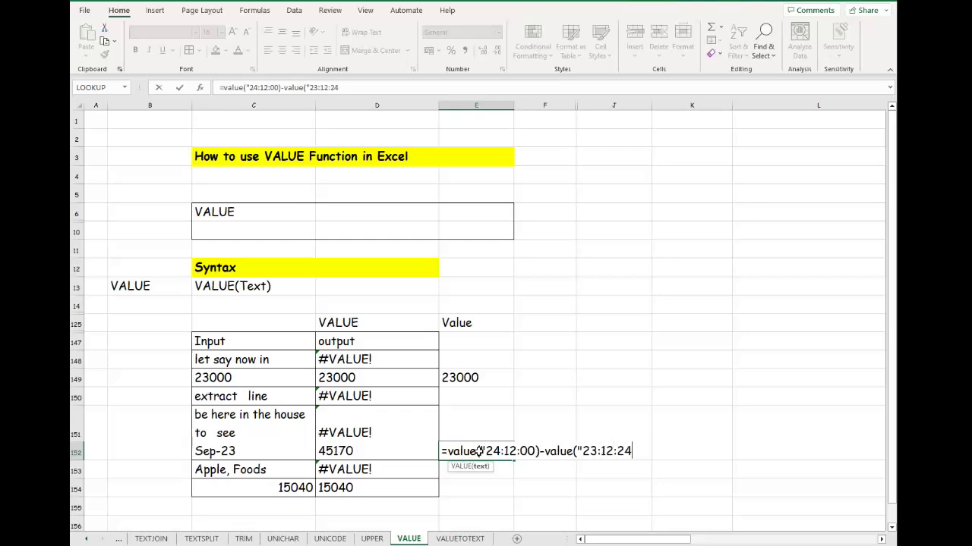
pyautogui.write('")')
pyautogui.press('Return')
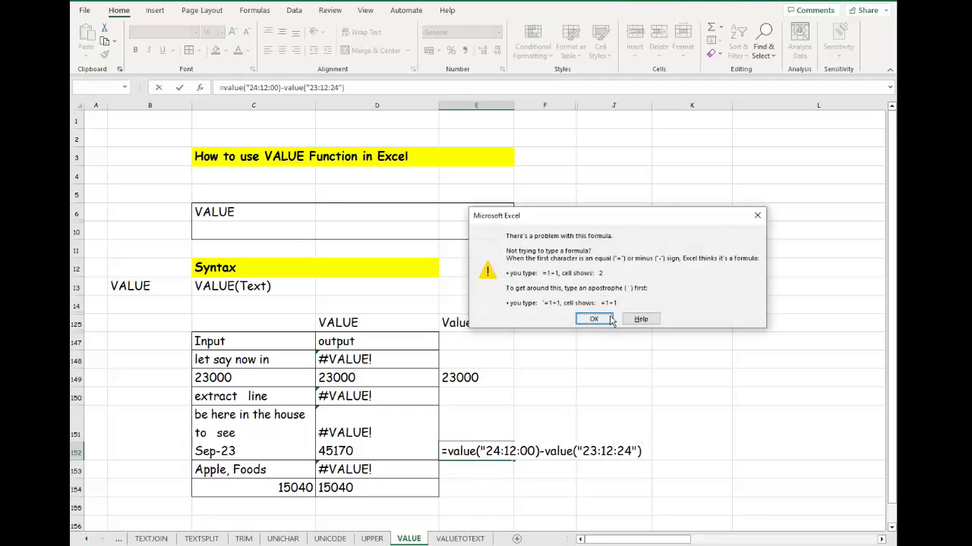
# Step: Dismiss the warning and add 2" after 24:12:00 so E152 accepts the formula, showing #VALUE!
pyautogui.click(608, 316)
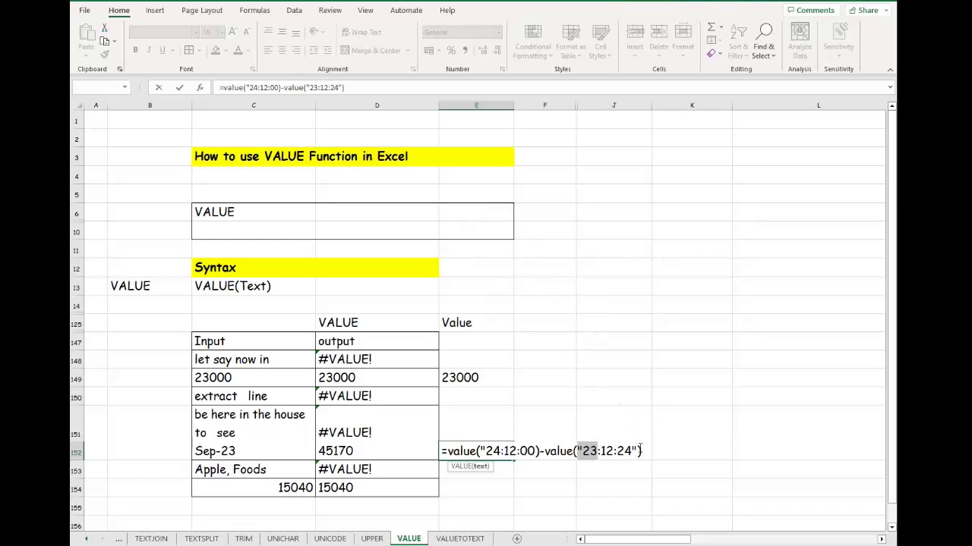
pyautogui.click(591, 451)
pyautogui.press('Left')
pyautogui.click(538, 450)
pyautogui.write('2')
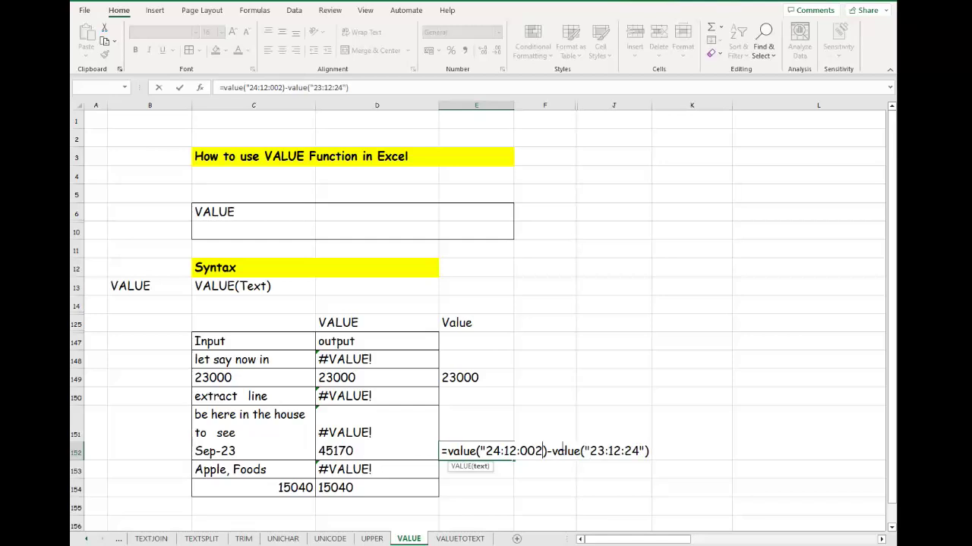
pyautogui.write('"')
pyautogui.press('Return')
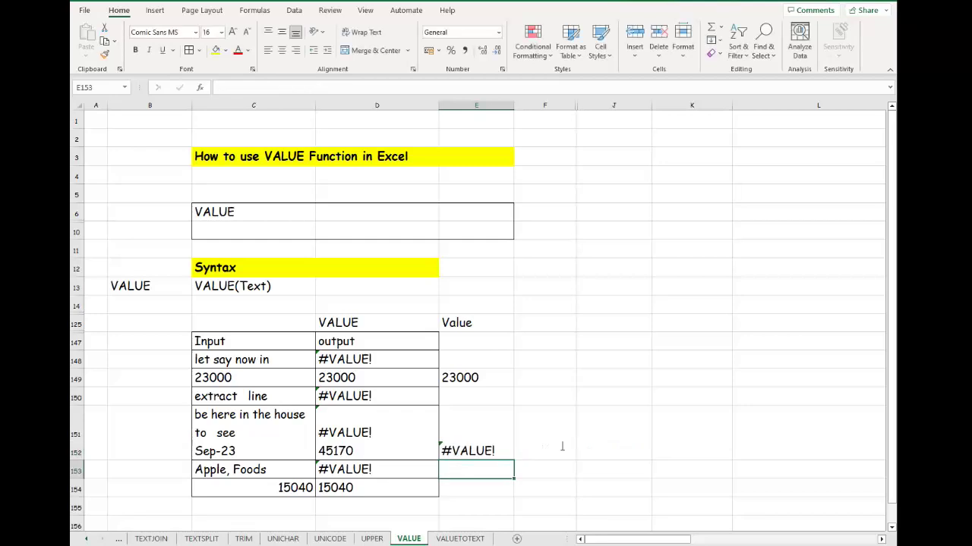
# Step: Correct 24:12:002 to 24:12:02 in E152's formula so it returns 0.041412
pyautogui.click(505, 453)
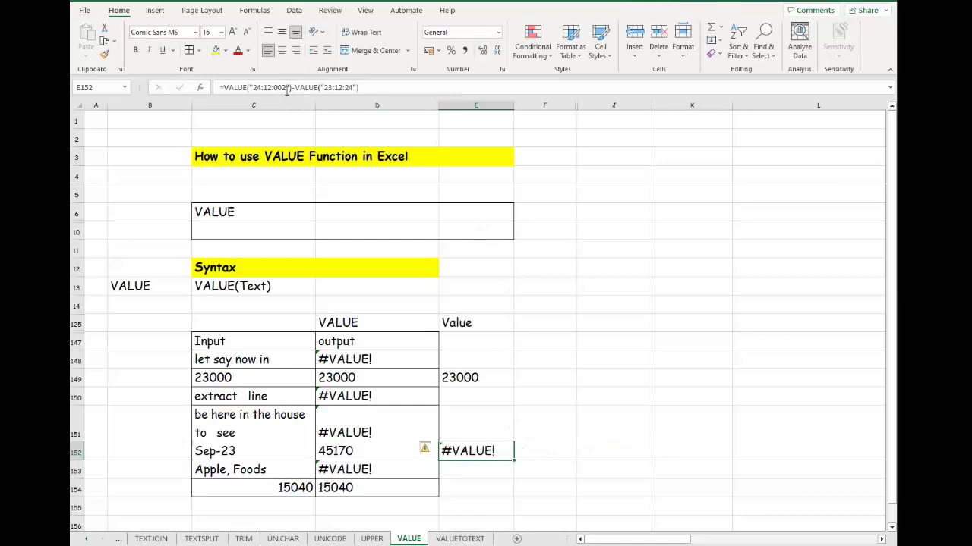
pyautogui.click(285, 88)
pyautogui.press('BackSpace')
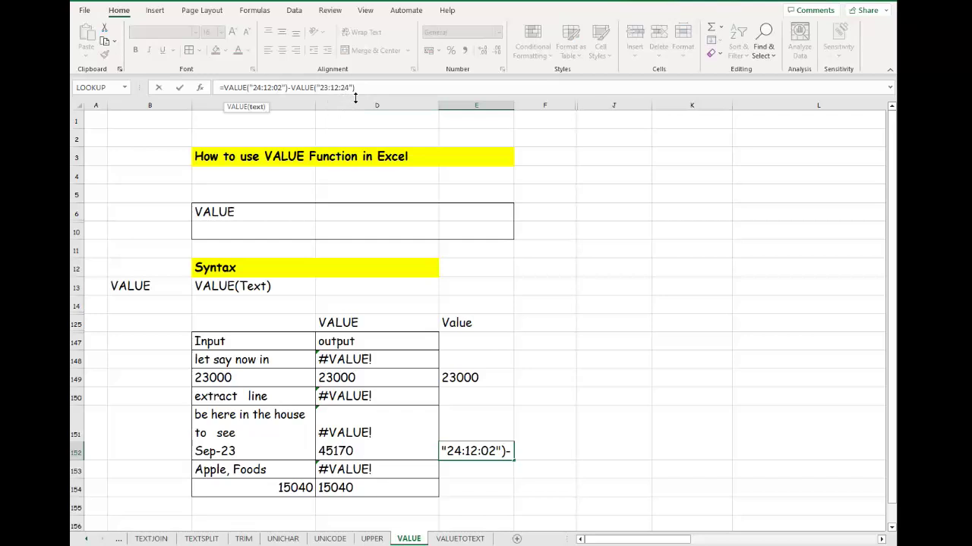
pyautogui.hotkey('ctrl', 'Return')
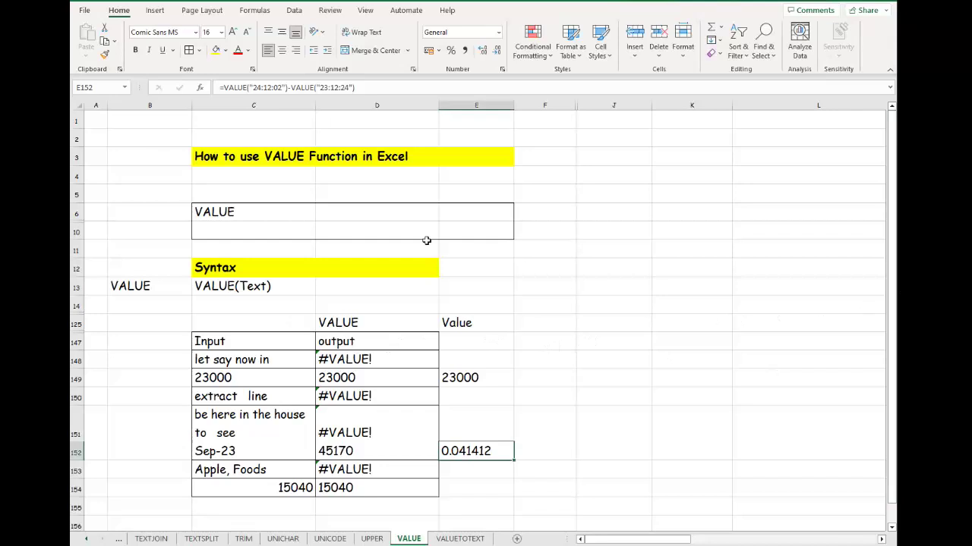
pyautogui.click(518, 259)
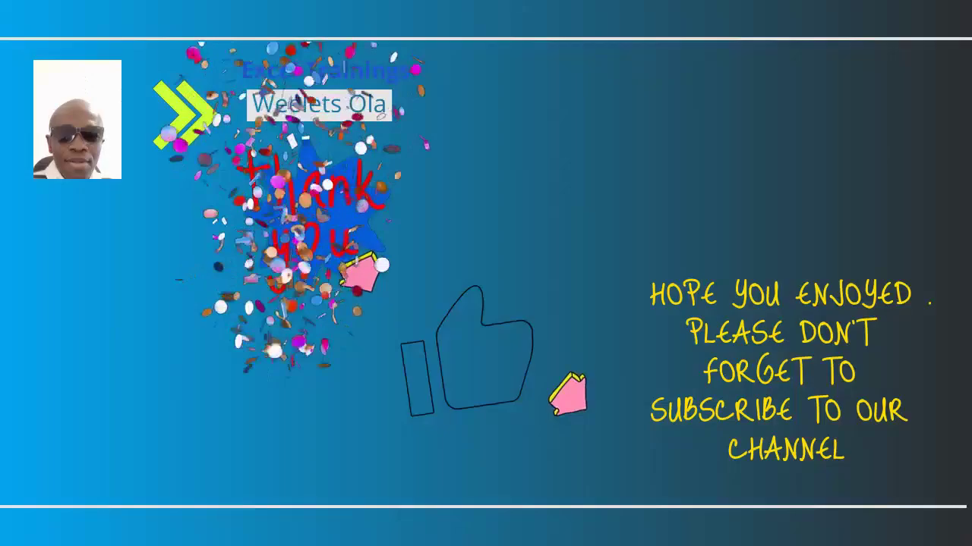